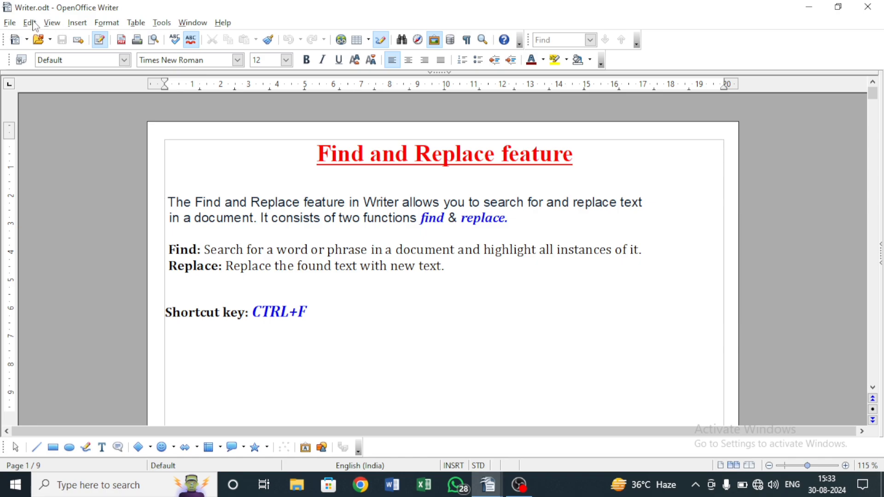
Open the Find & Replace dialog in Writer.odt, view its search and replacement fields, and close it.
click(29, 24)
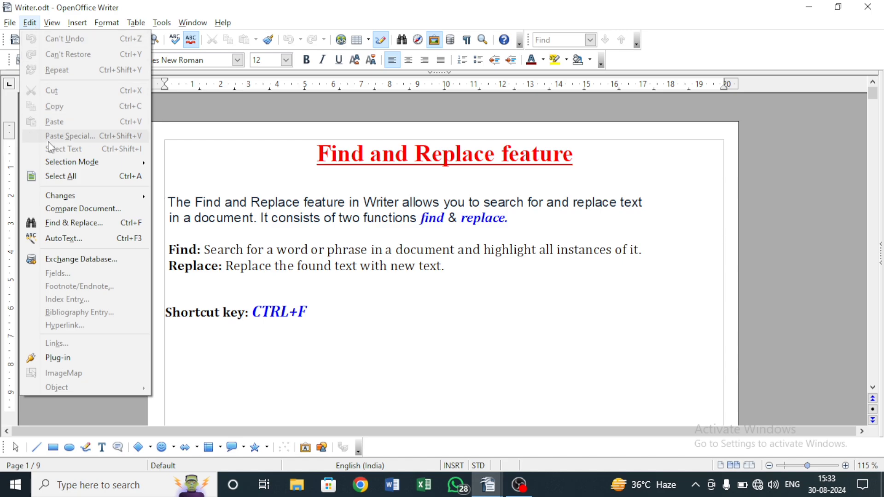
click(56, 223)
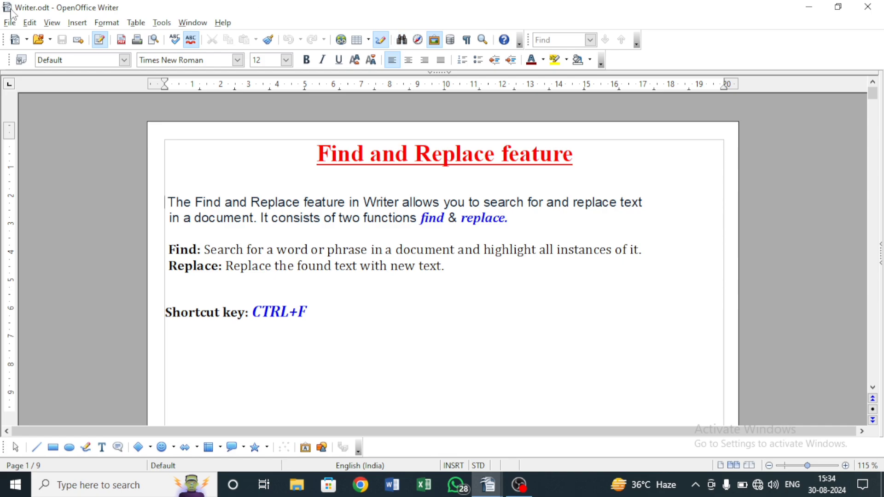
click(30, 23)
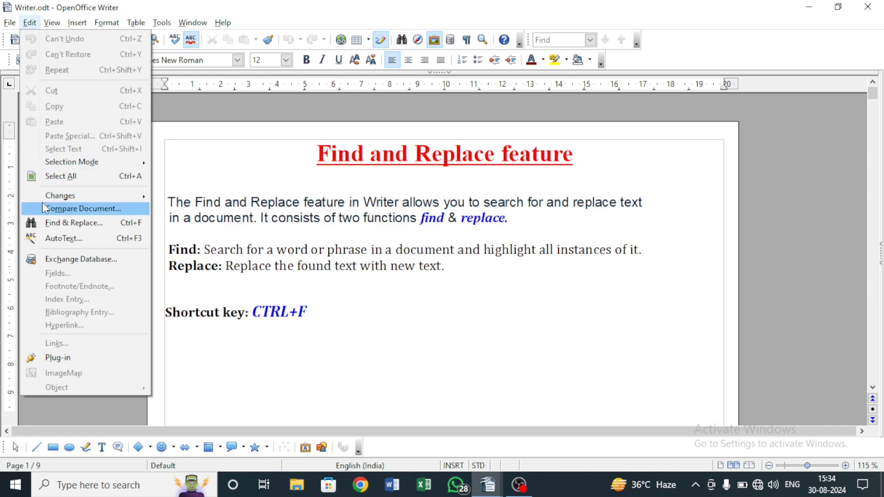
click(175, 7)
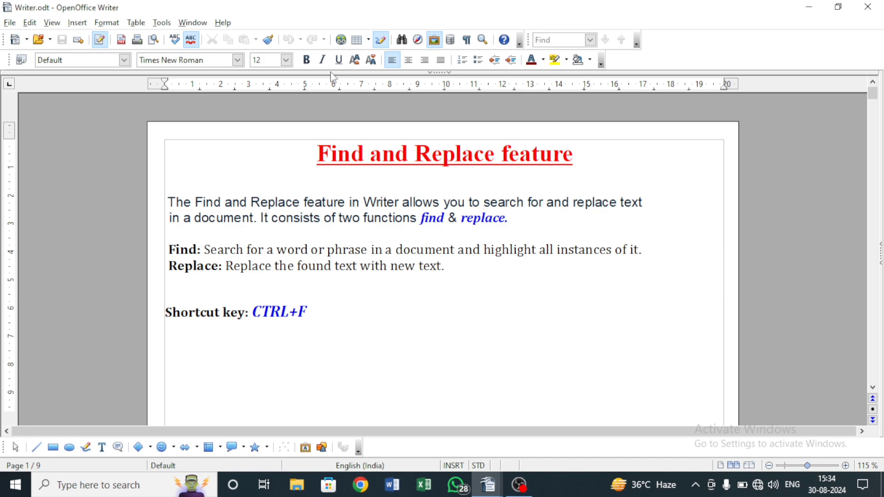
click(402, 40)
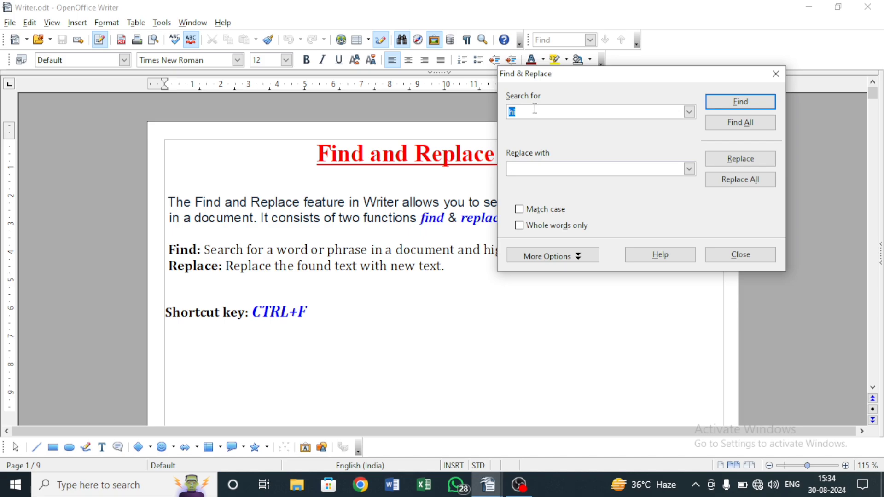
click(546, 169)
click(777, 74)
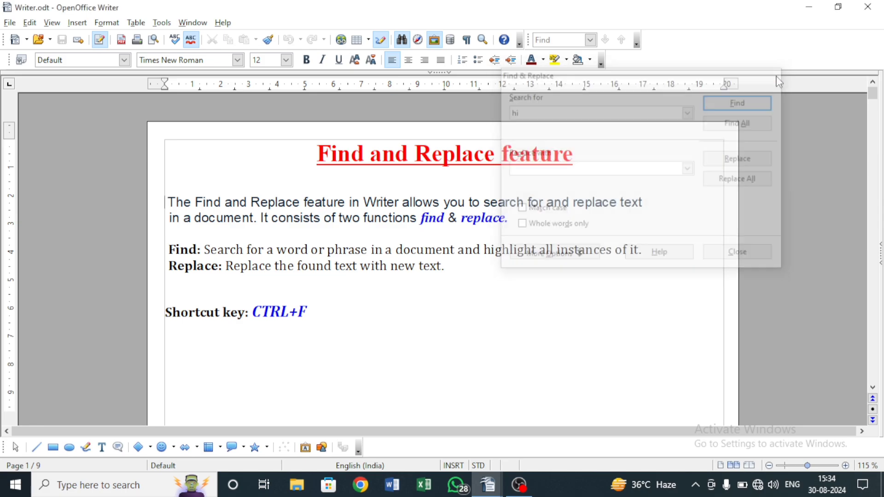
Switch to the Untitled 1 document and search for the first match of "hi" with Find & Replace.
mouse_move(489, 485)
click(528, 411)
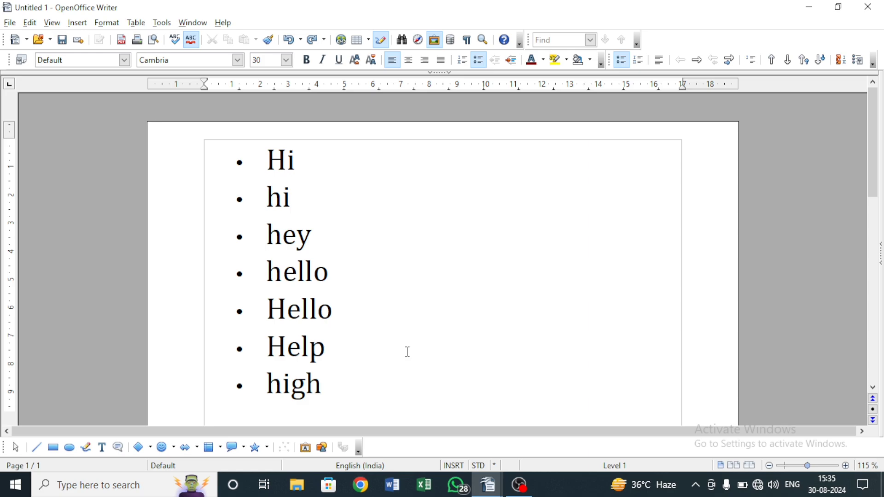
click(402, 41)
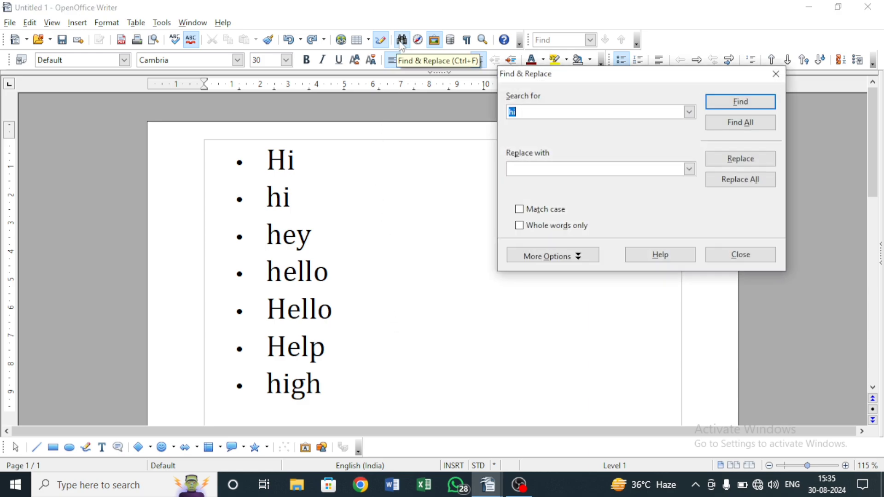
click(526, 109)
key(BackSpace)
key(BackSpace)
text(hi)
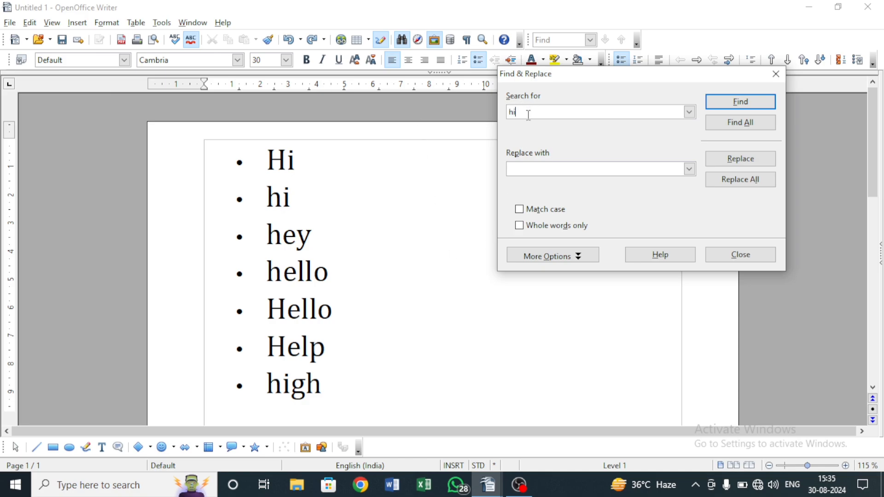
click(748, 105)
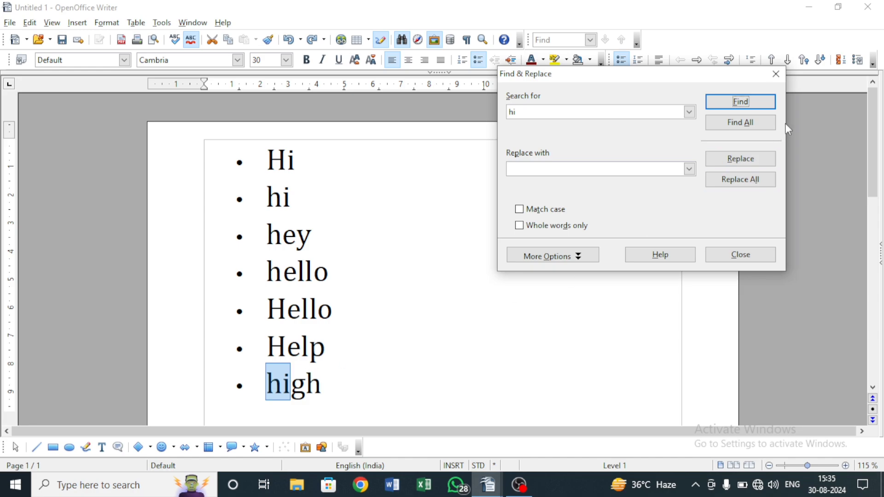
Step through the further matches of "hi", continuing from the document's beginning, and find all of them at once.
click(753, 108)
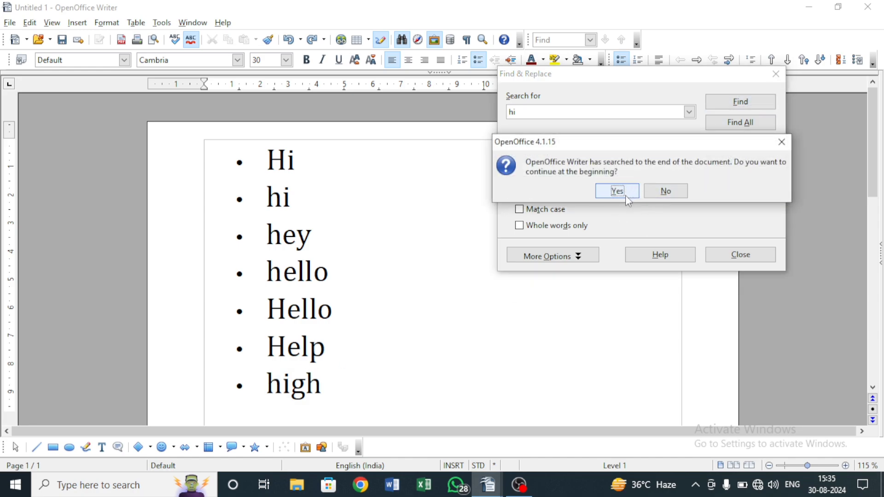
click(626, 196)
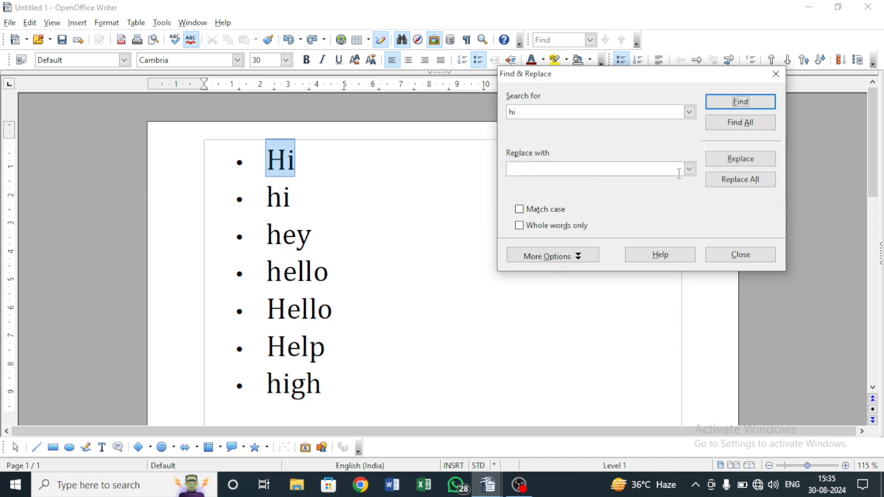
click(749, 108)
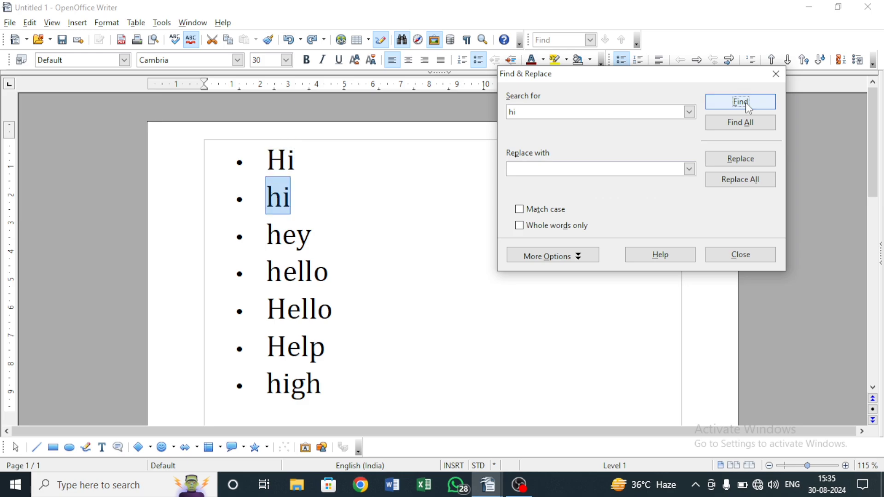
click(749, 109)
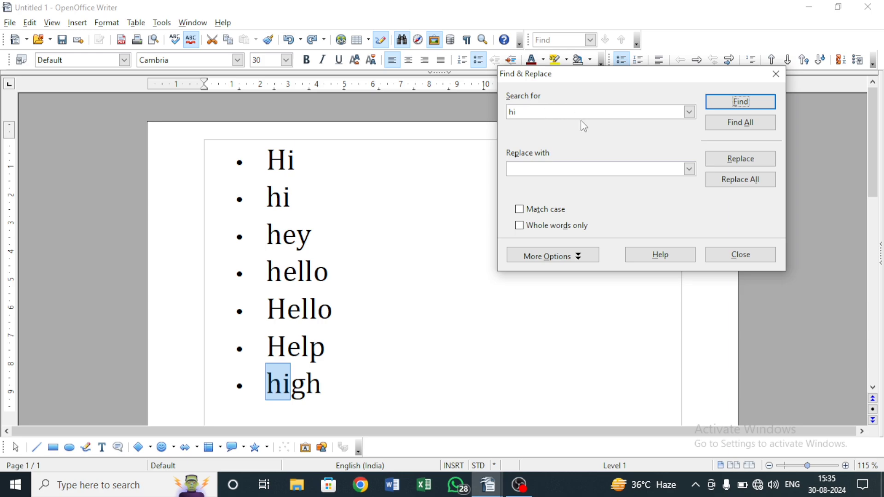
click(744, 123)
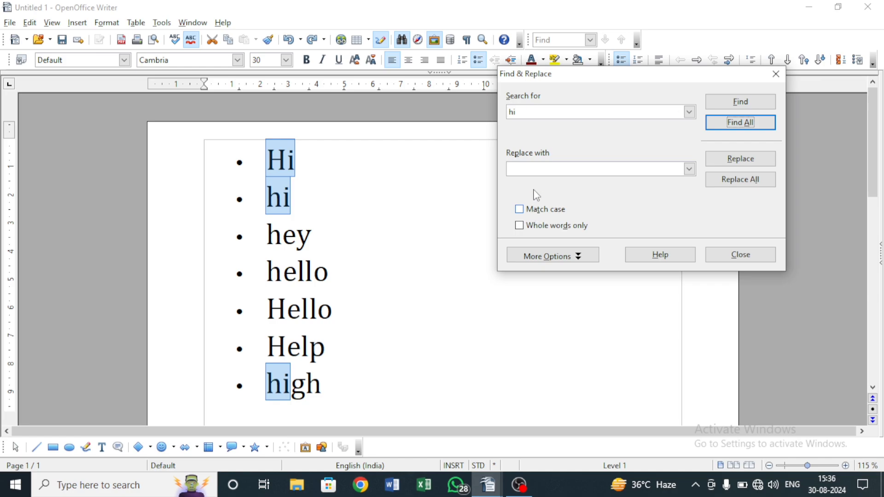
Enable case matching and find all occurrences of lowercase "hi".
double_click(512, 112)
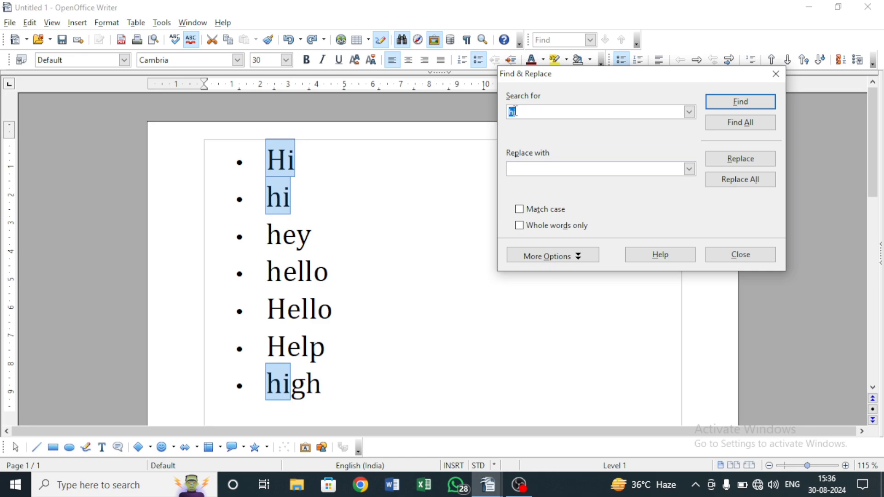
click(513, 112)
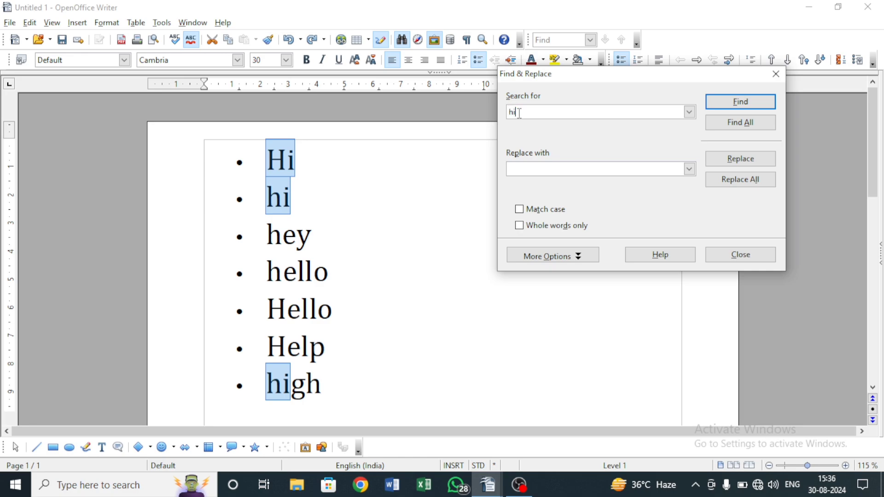
click(553, 214)
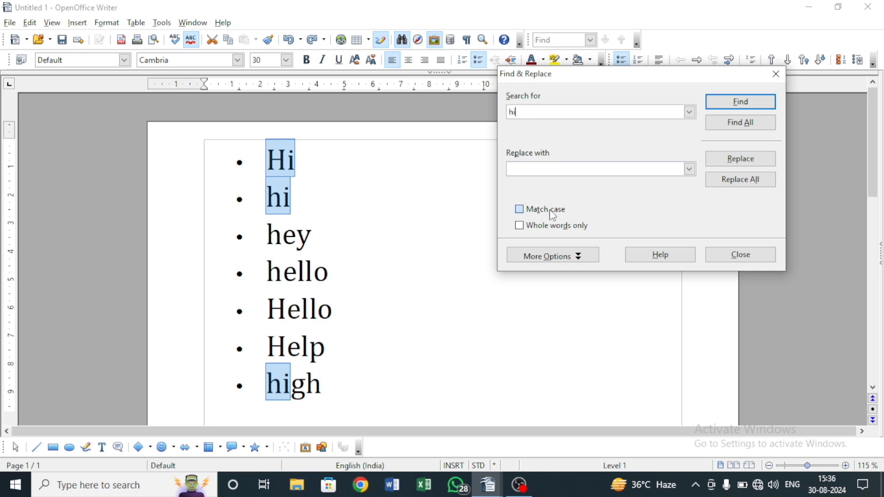
click(743, 124)
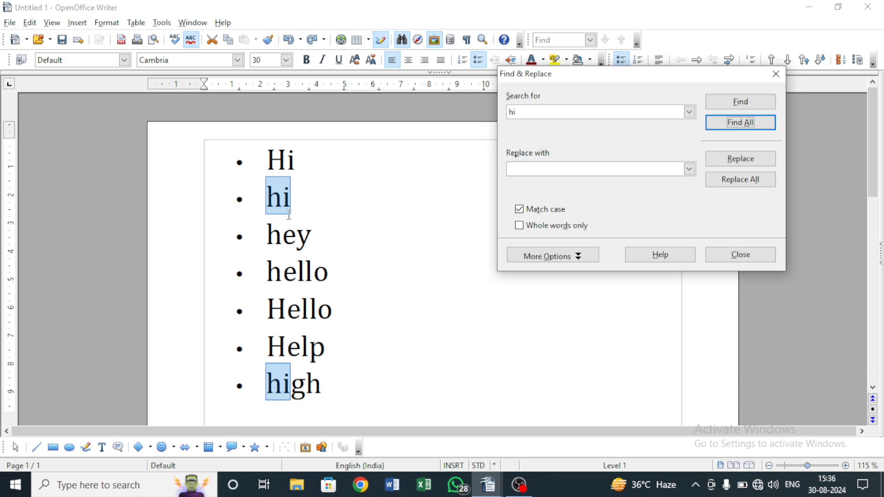
Change the search term to "Hi" and find all of its case-matched occurrences.
click(536, 115)
double_click(519, 110)
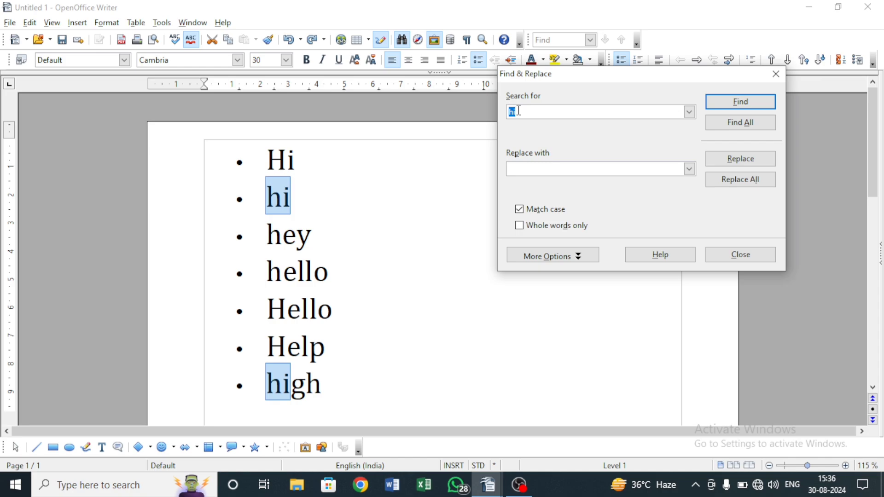
text(H)
click(740, 123)
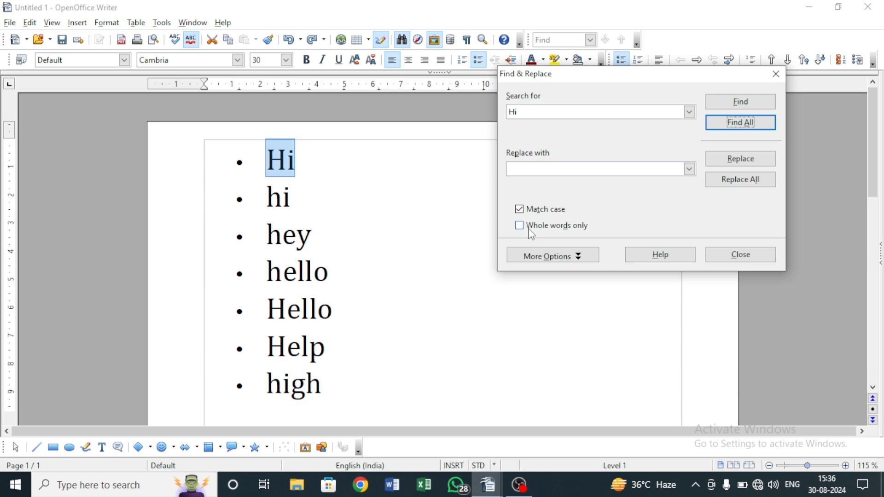
Set the search term back to "hi", restrict the search to whole words, and find the next and all matches.
drag(527, 113, 501, 115)
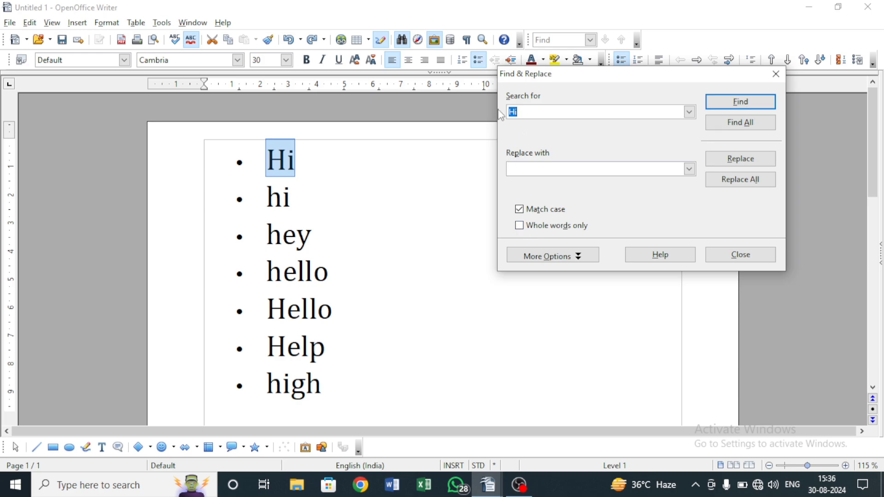
text(h)
click(556, 228)
click(262, 205)
click(269, 384)
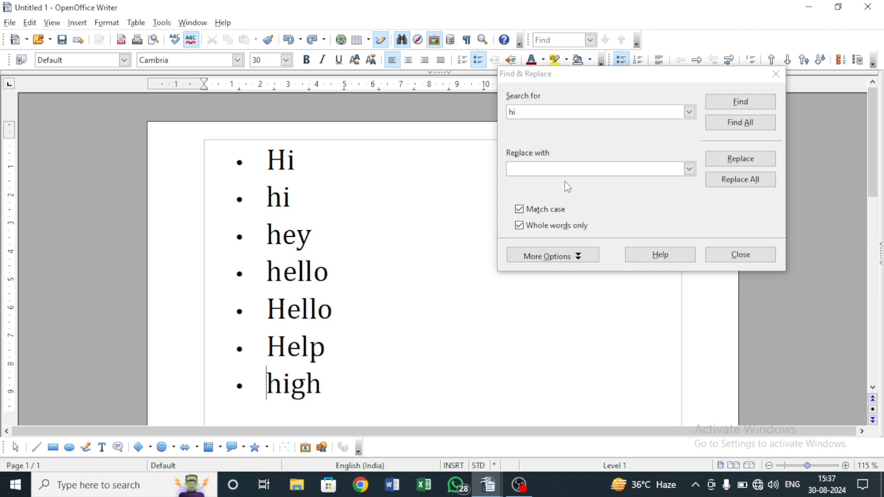
click(736, 103)
click(616, 193)
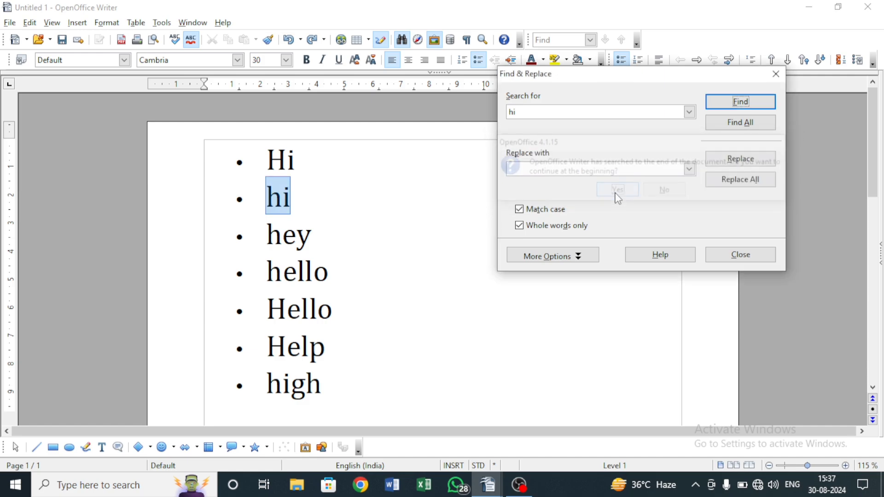
click(721, 125)
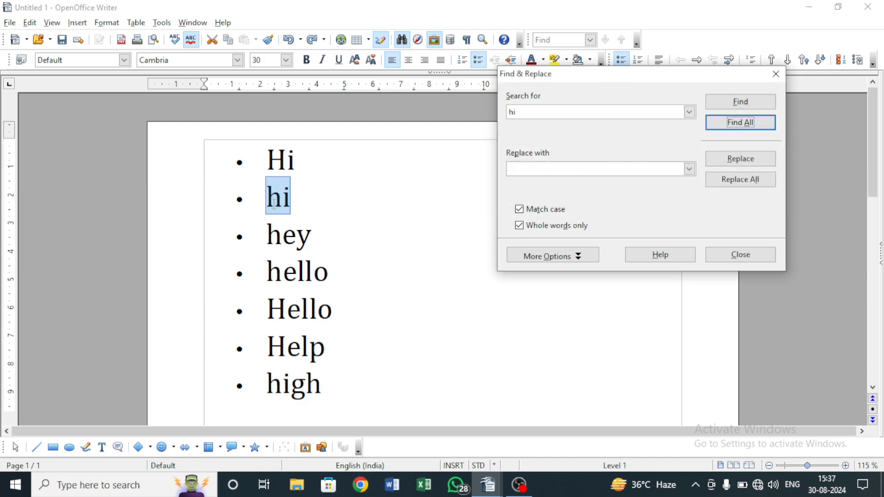
Select the word "high" in the list for comparison, and find all whole-word matches of "hi" again.
drag(270, 384, 332, 375)
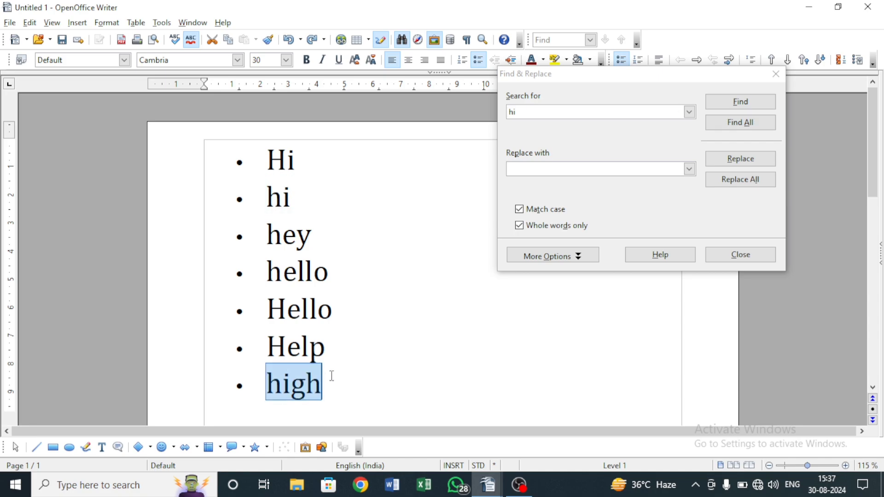
click(271, 389)
click(736, 123)
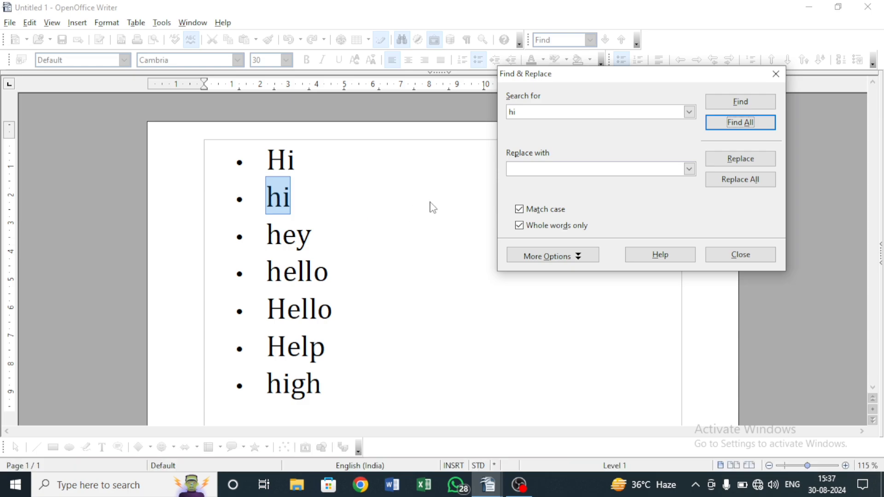
Replace the found word "hi" with "We", continue the search from the beginning, and dismiss the search message.
click(544, 172)
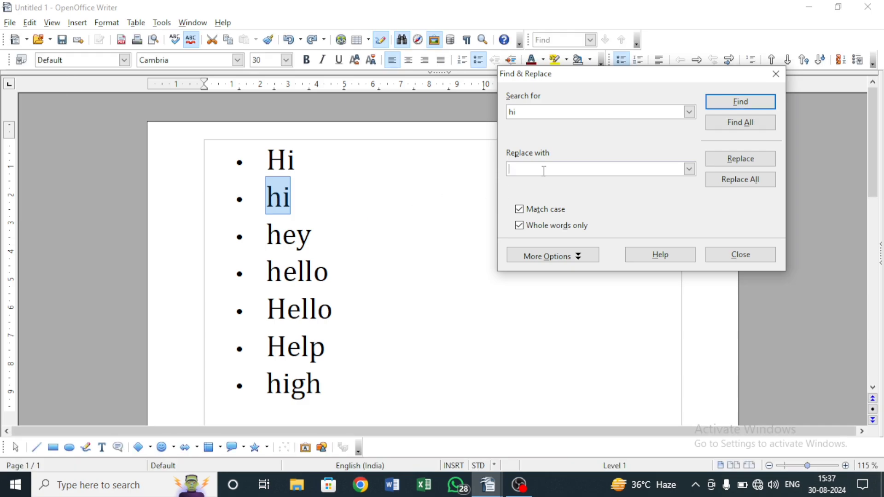
text(We)
click(764, 159)
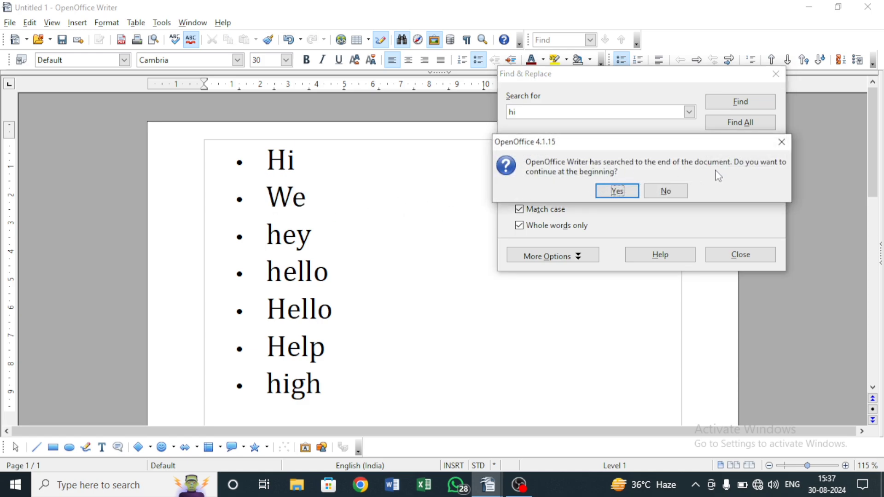
click(617, 191)
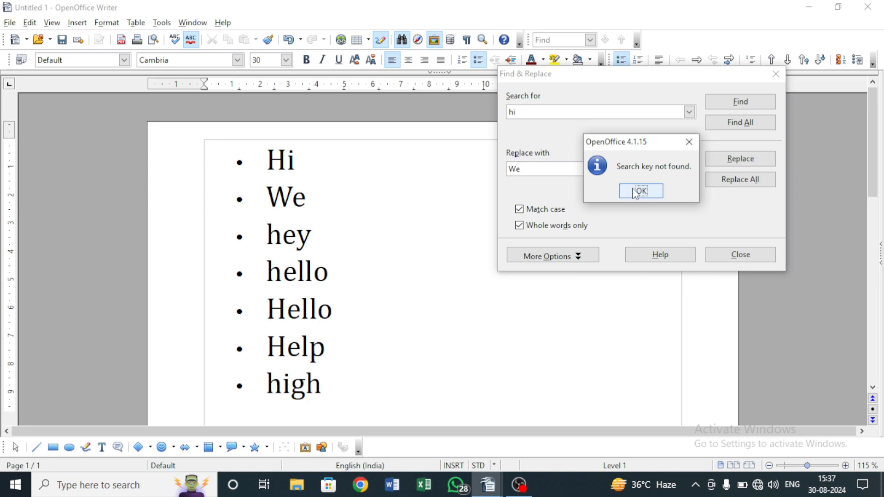
click(646, 191)
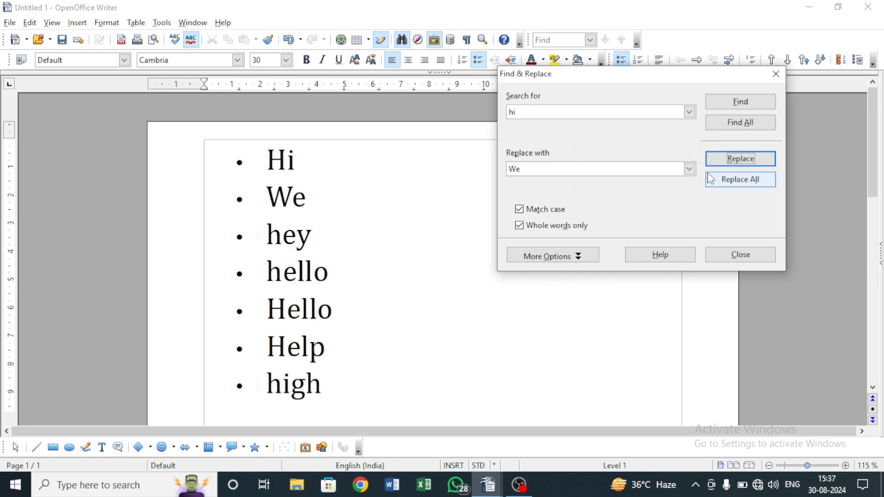